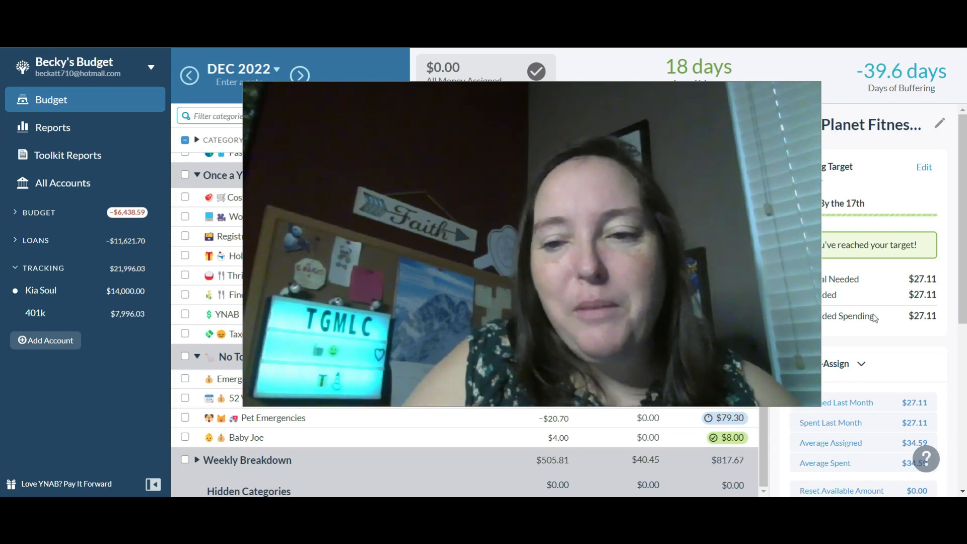
left_click_drag(817, 403, 419, 198)
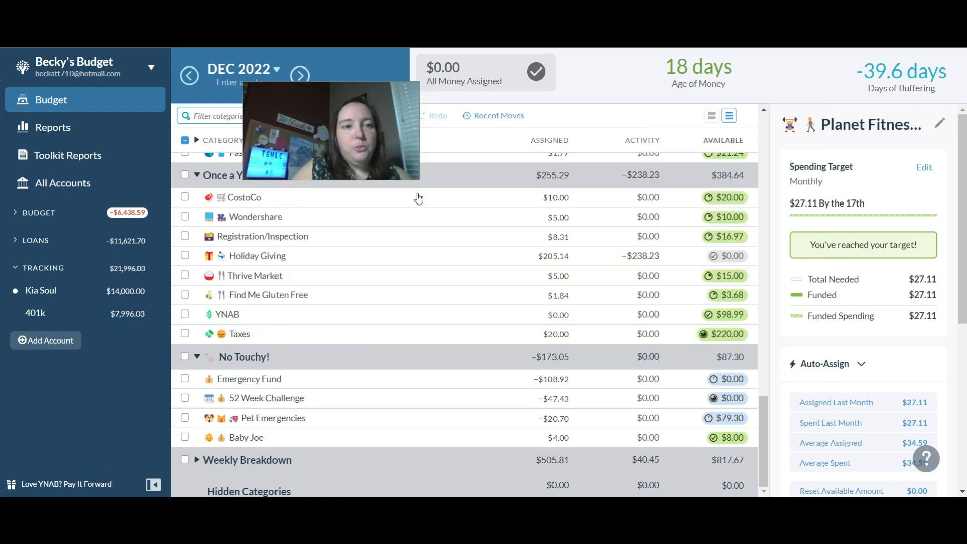
left_click_drag(343, 149, 94, 126)
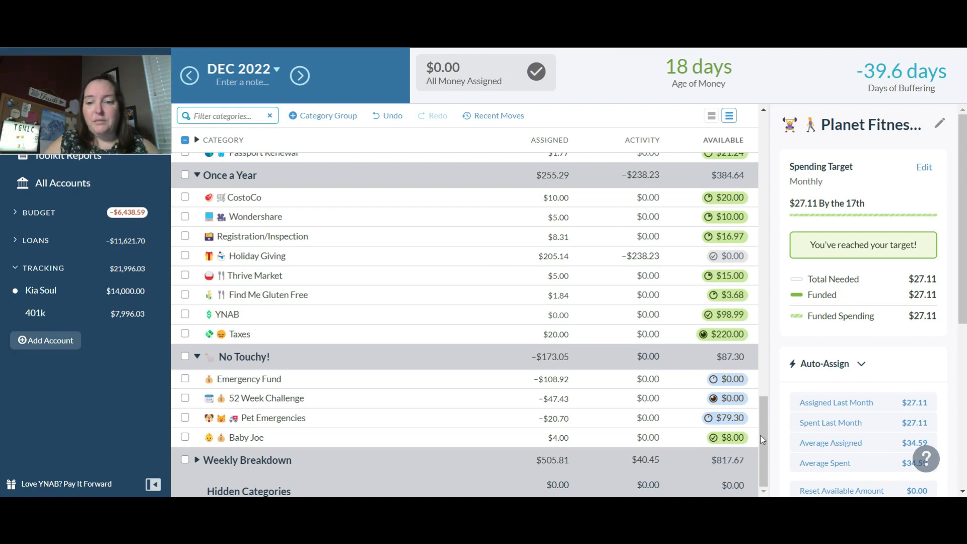
- Expand the Weekly Breakdown group and move Week 4's available $5.84 to Ready to Assign
left_click(197, 460)
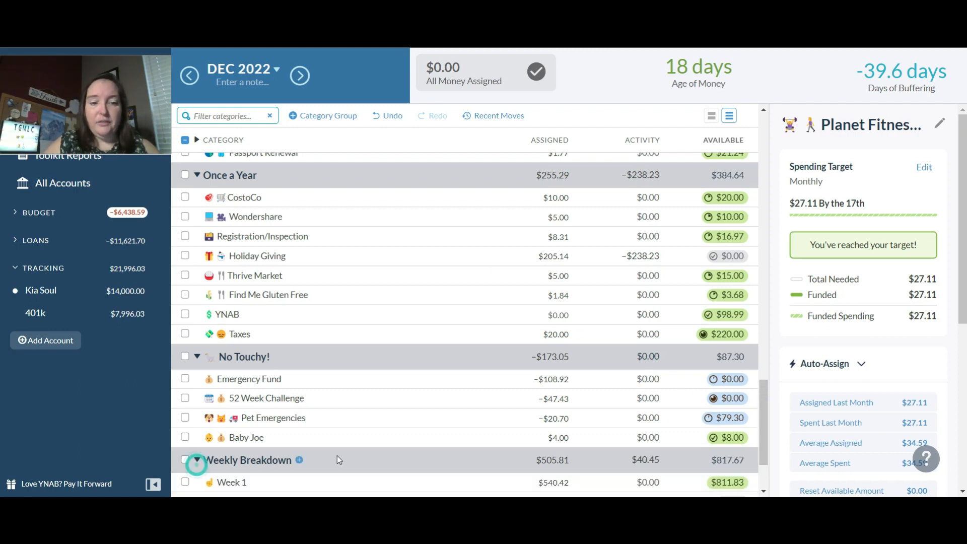
left_click_drag(767, 401, 765, 453)
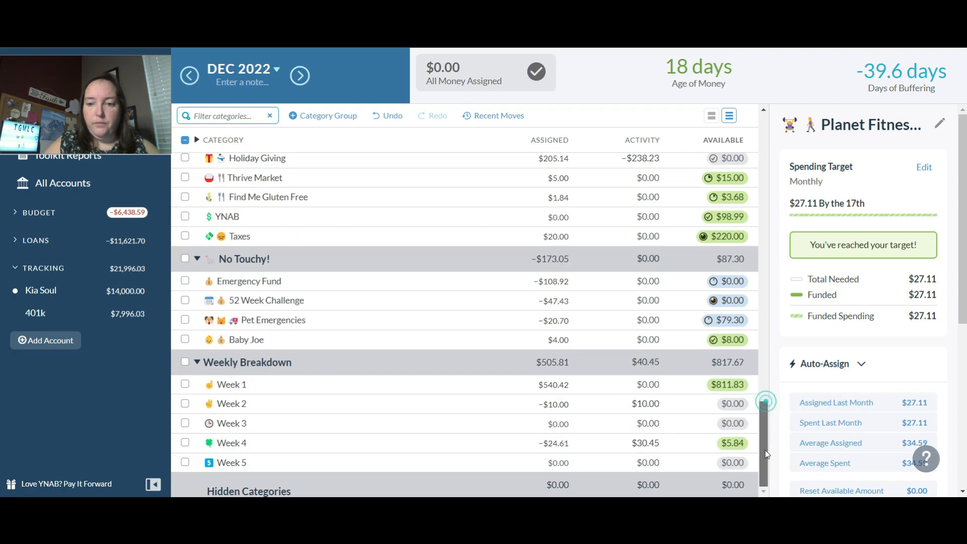
left_click(736, 452)
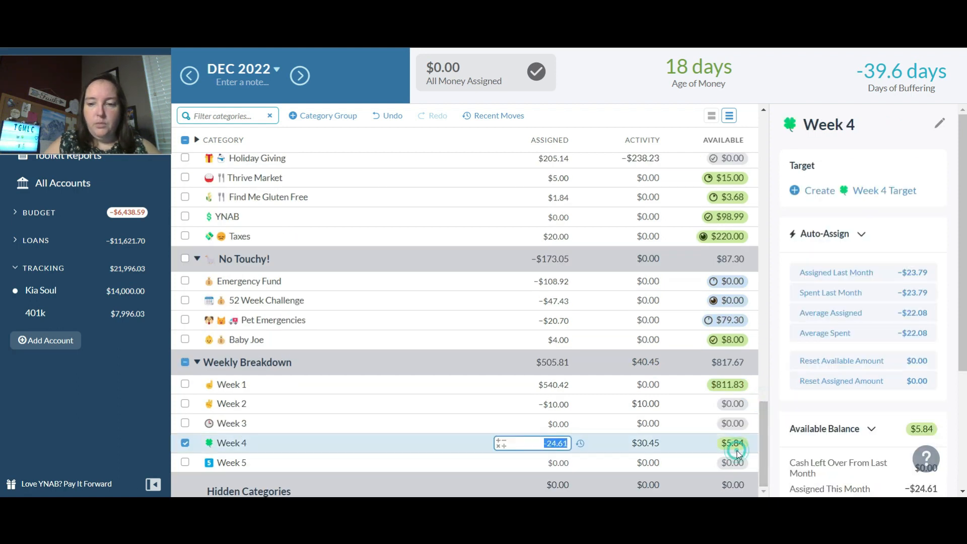
left_click(725, 446)
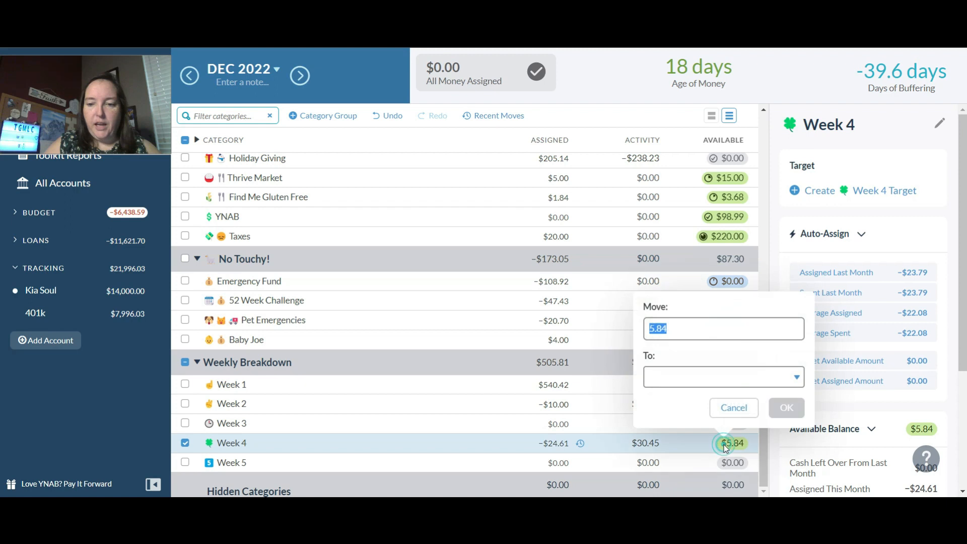
left_click(721, 381)
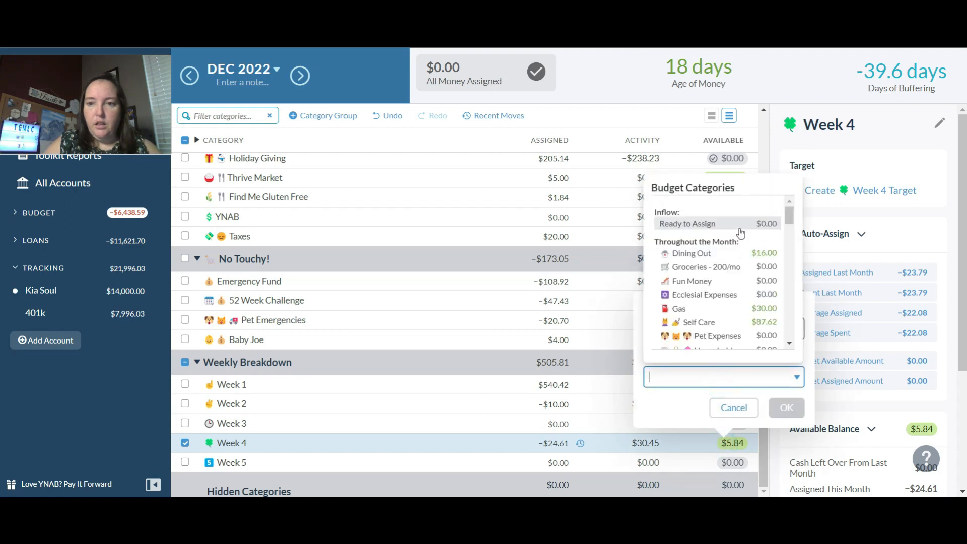
left_click(739, 226)
left_click(785, 409)
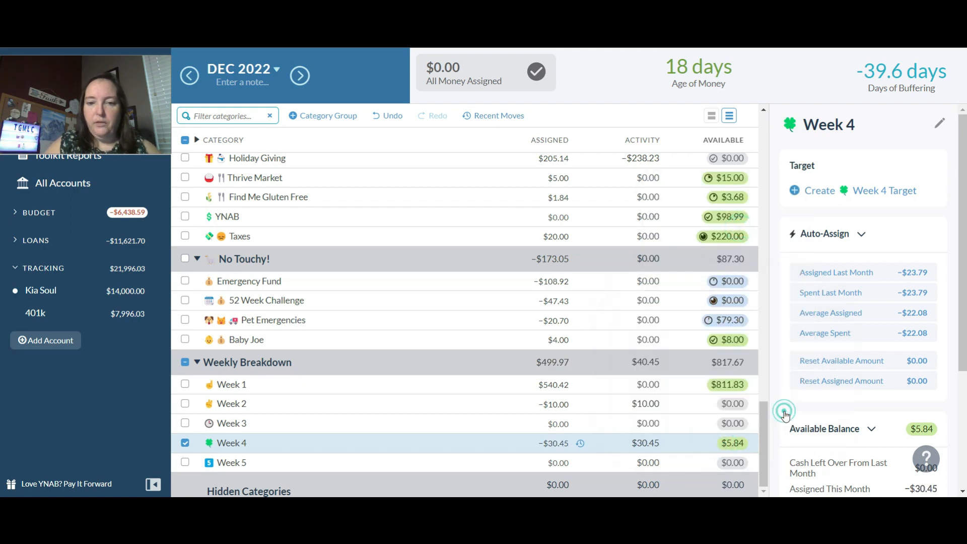
- Move Week 1's available $811.83 to Ready to Assign and collapse the Weekly Breakdown group
left_click(724, 383)
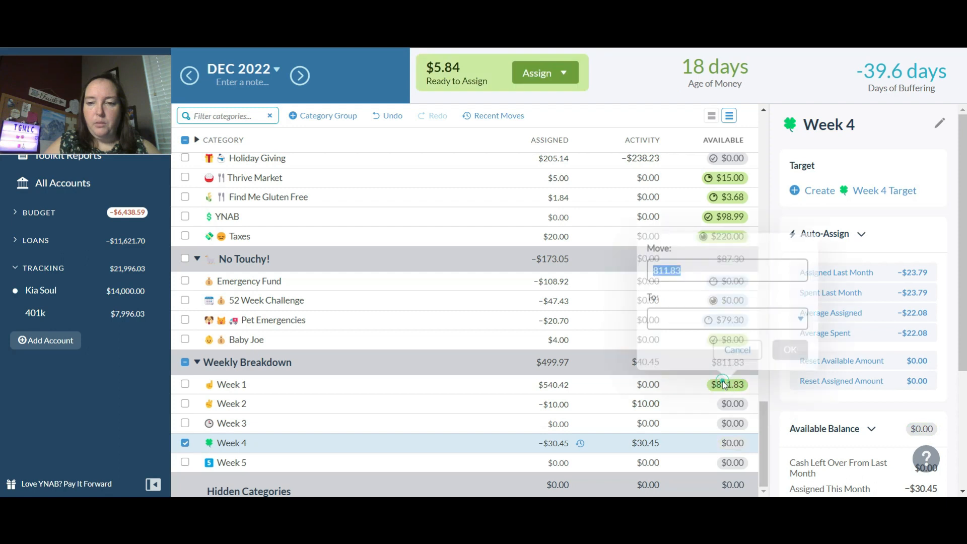
left_click(800, 318)
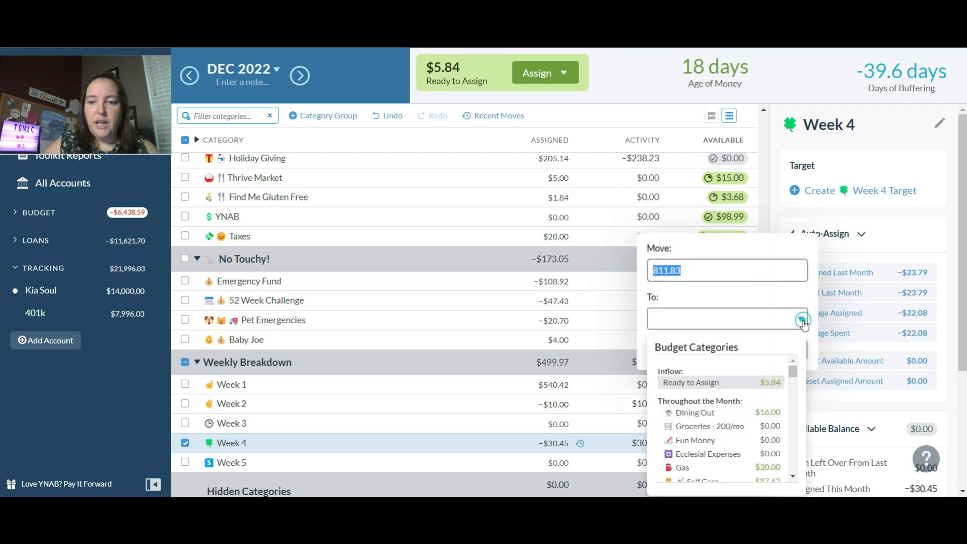
left_click(738, 383)
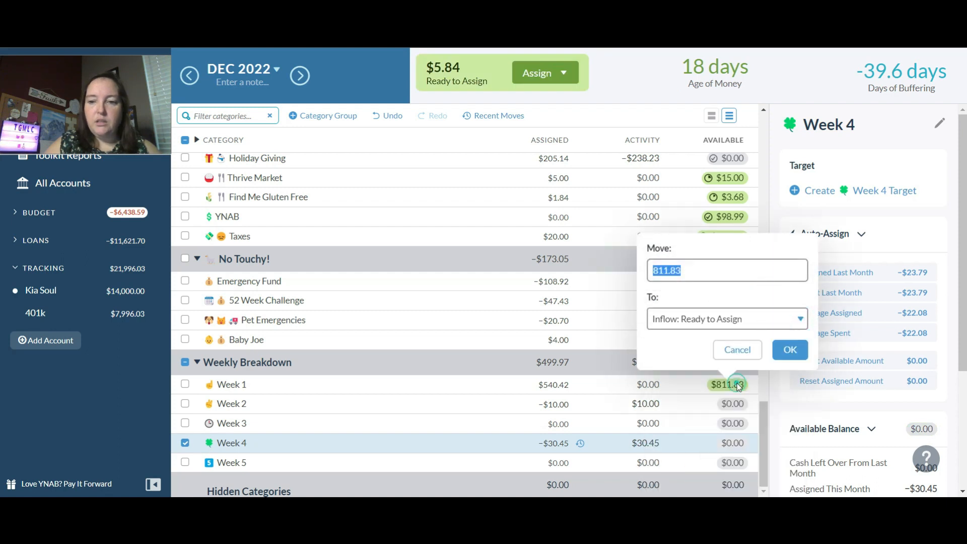
left_click(784, 356)
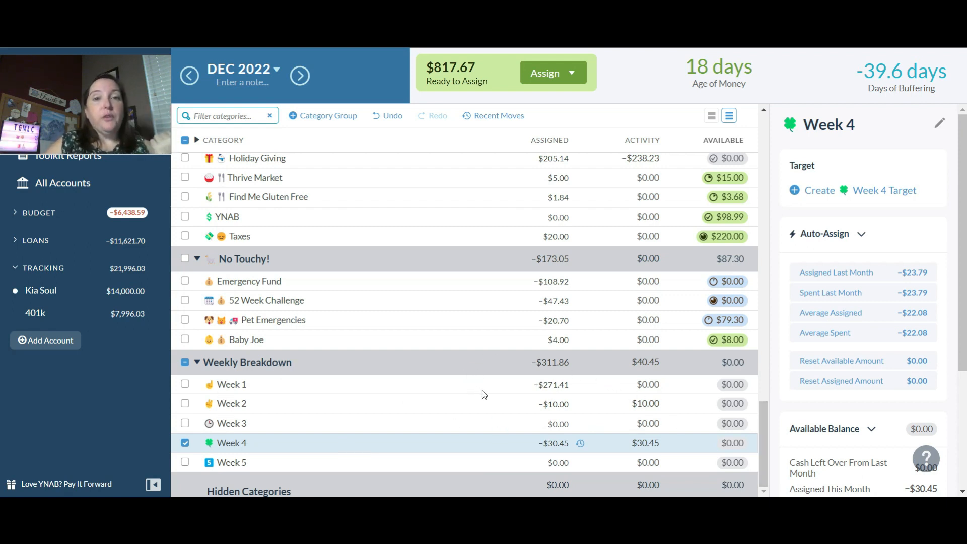
left_click(345, 406)
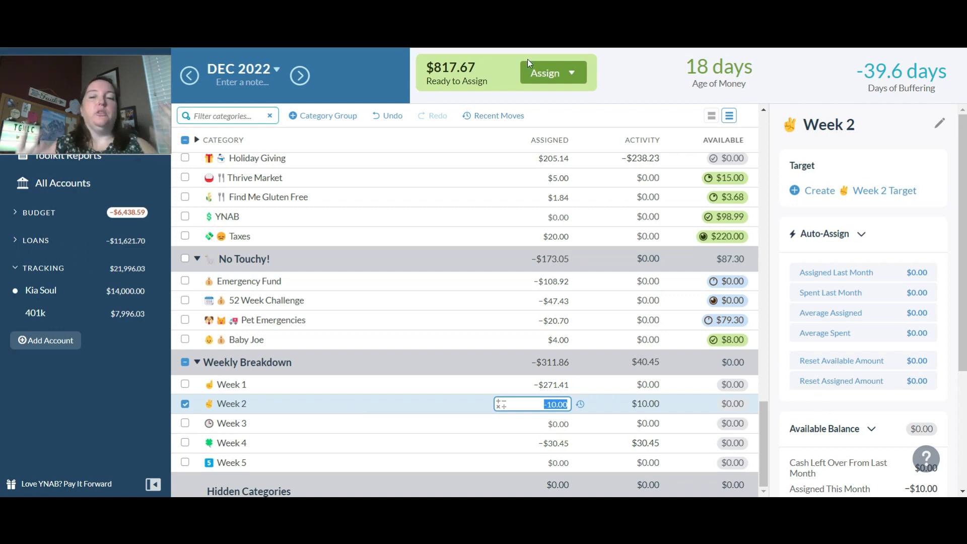
left_click(197, 362)
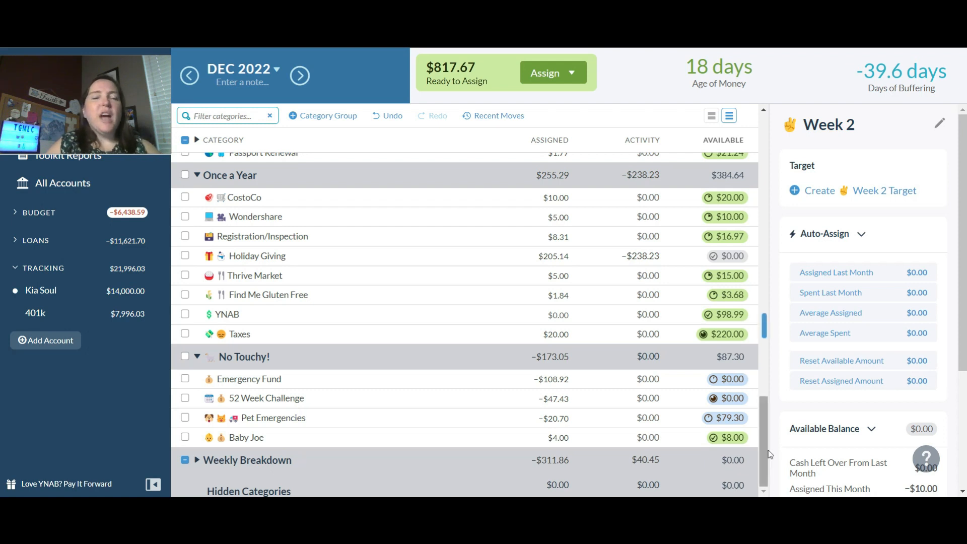
- Add $50 to the December assigned amount for Dining Out and $75 to the one for Groceries
left_click_drag(764, 449, 764, 135)
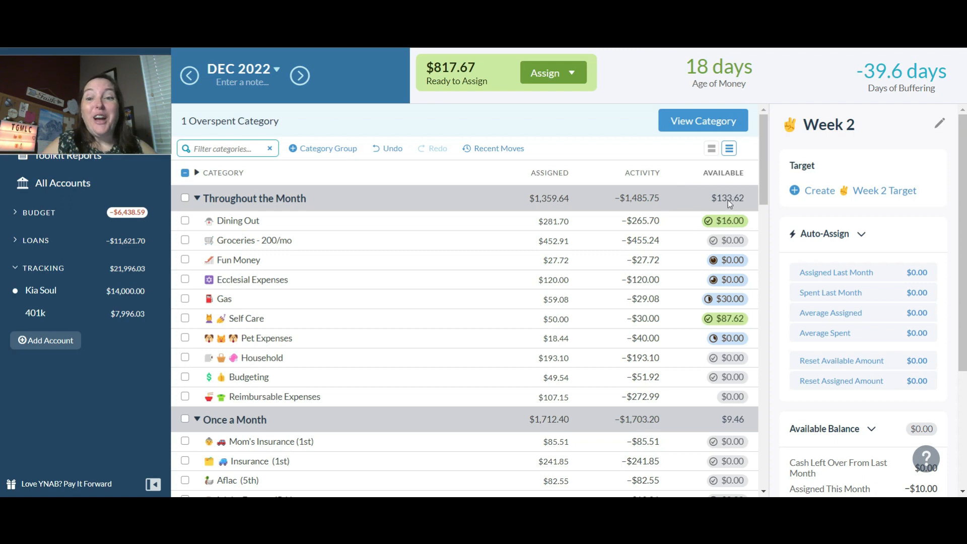
mouse_move(736, 221)
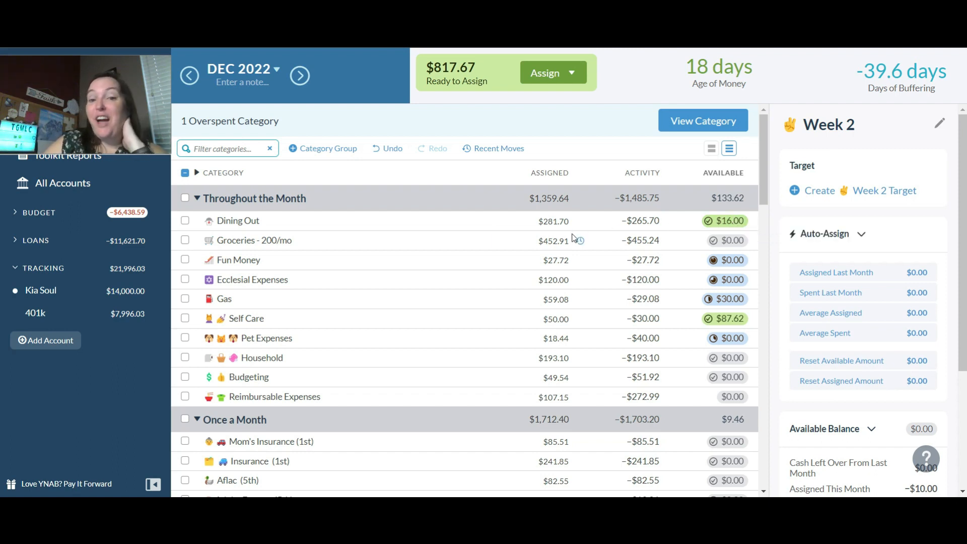
left_click(559, 221)
type("+50")
key("Return")
left_click(559, 240)
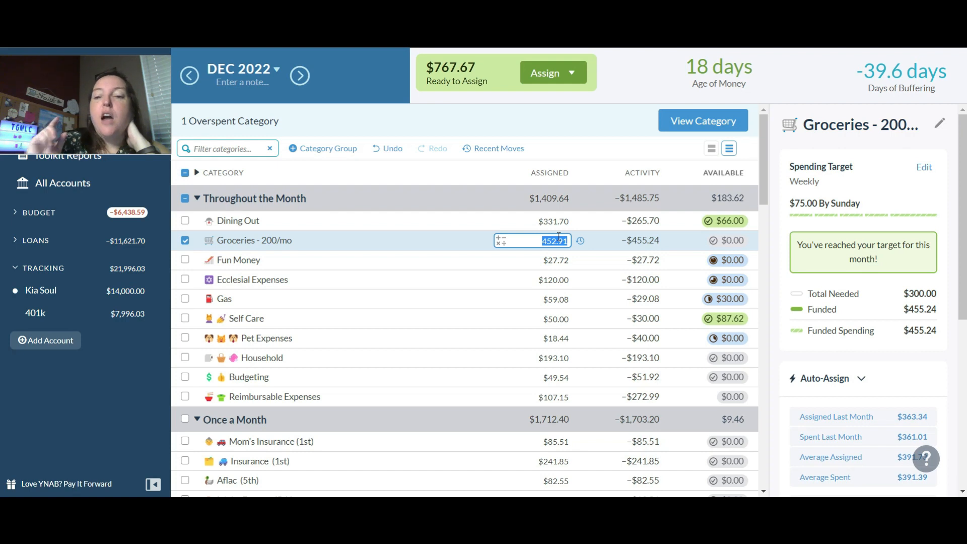
key("End")
type("+75")
key("Return")
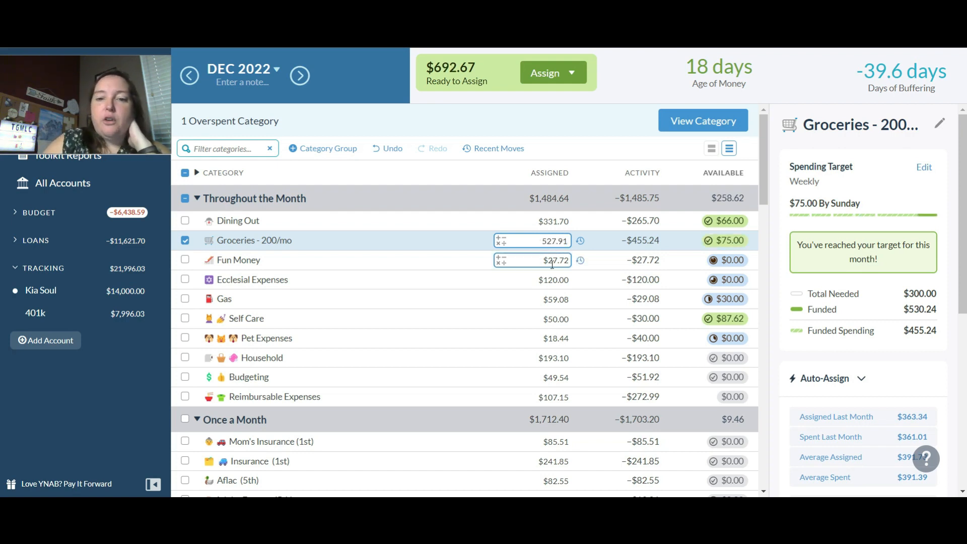
- Add $10 to the December assigned amount for Fun Money and $40 to the one for Ecclesial Expenses
left_click(552, 261)
key("End")
type("+10")
key("Return")
left_click(552, 281)
key("End")
type("+40")
key("Return")
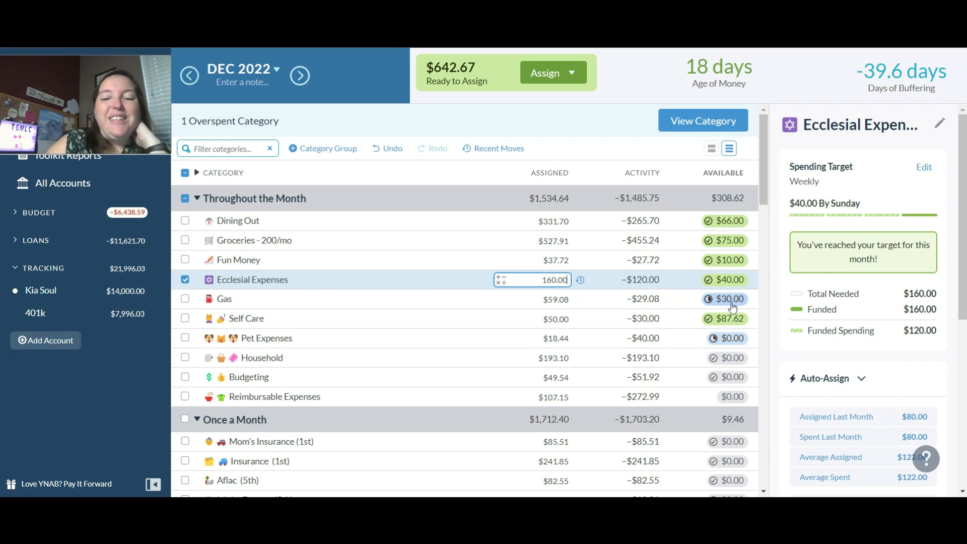
- Set the December assigned amount for the Best Buy (1st) credit card payment to $130
left_click_drag(766, 187, 767, 217)
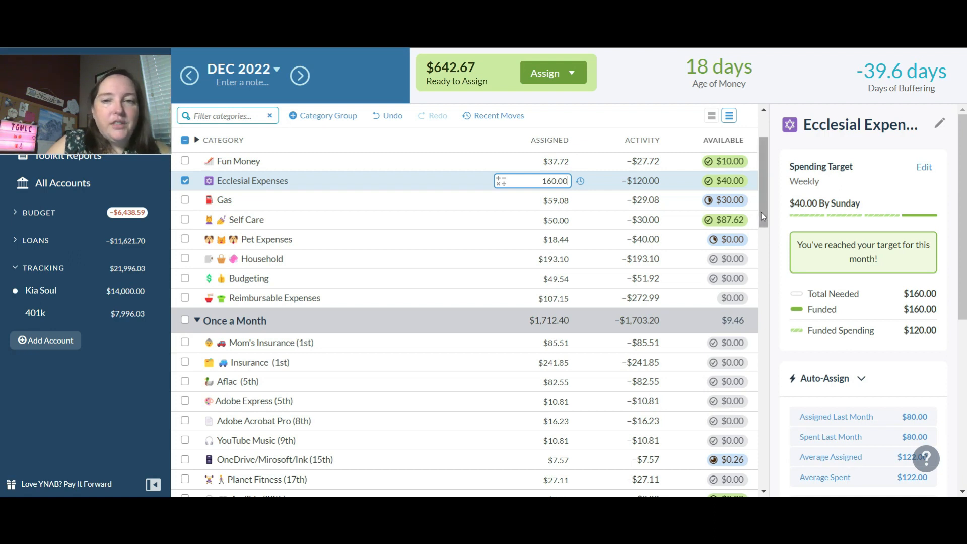
left_click_drag(761, 212, 753, 344)
left_click(557, 339)
type("130")
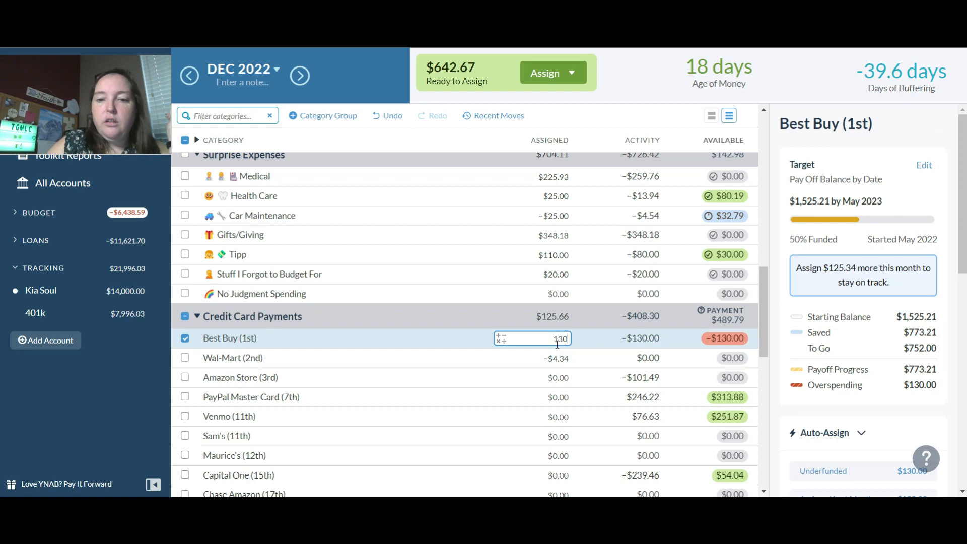
key("Return")
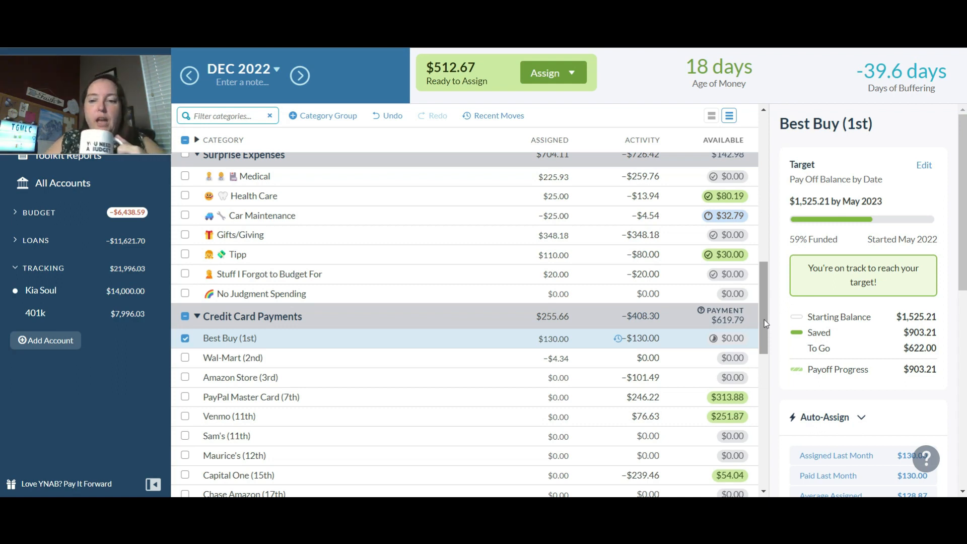
- Switch the budget to January 2023 and auto-assign the underfunded $85.51 to Mom's Insurance (1st)
left_click_drag(764, 319, 763, 228)
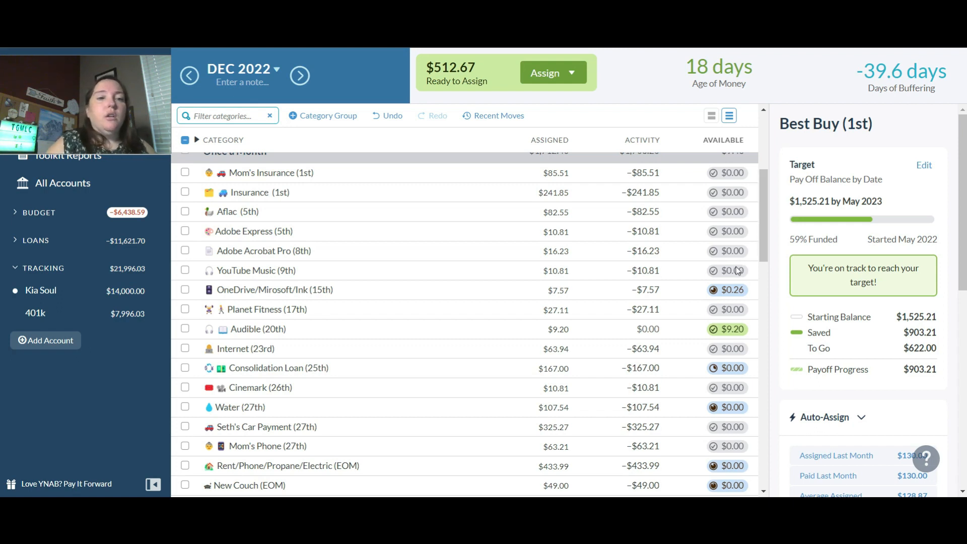
mouse_move(733, 267)
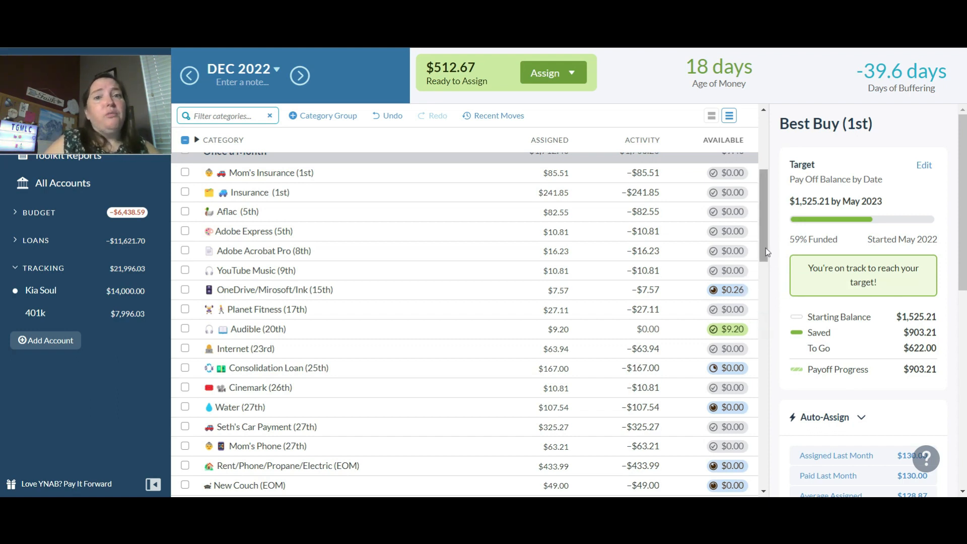
left_click_drag(764, 245, 765, 261)
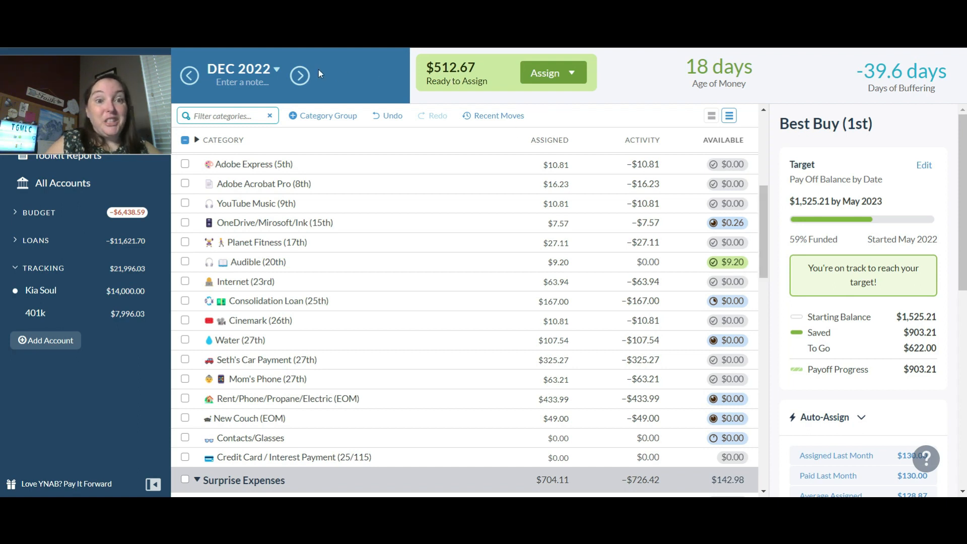
left_click(301, 75)
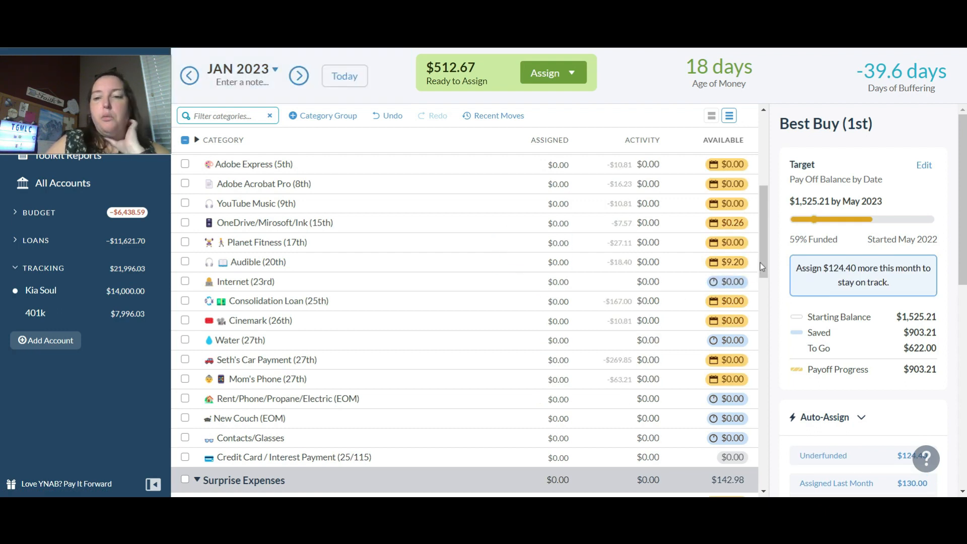
left_click_drag(768, 247, 770, 224)
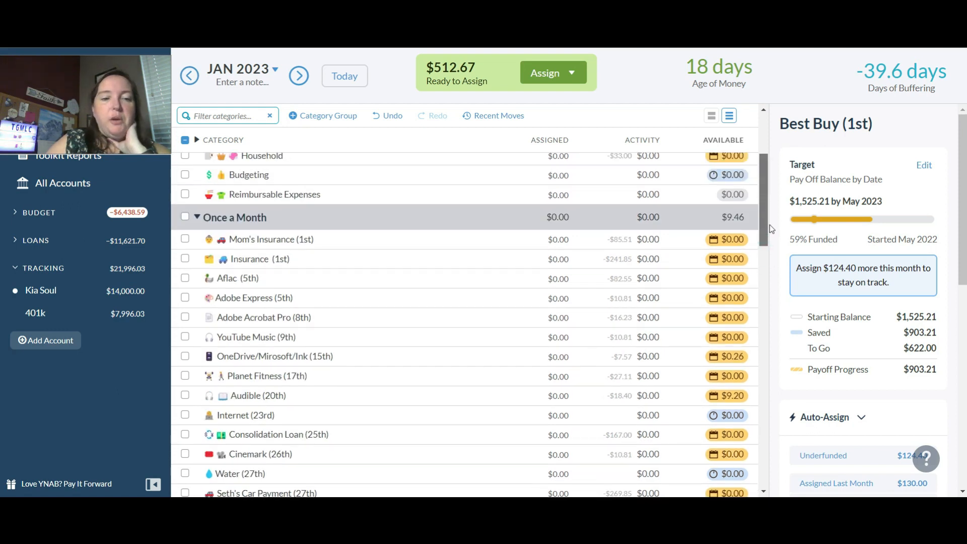
scroll(770, 228, "down", 1)
left_click(548, 218)
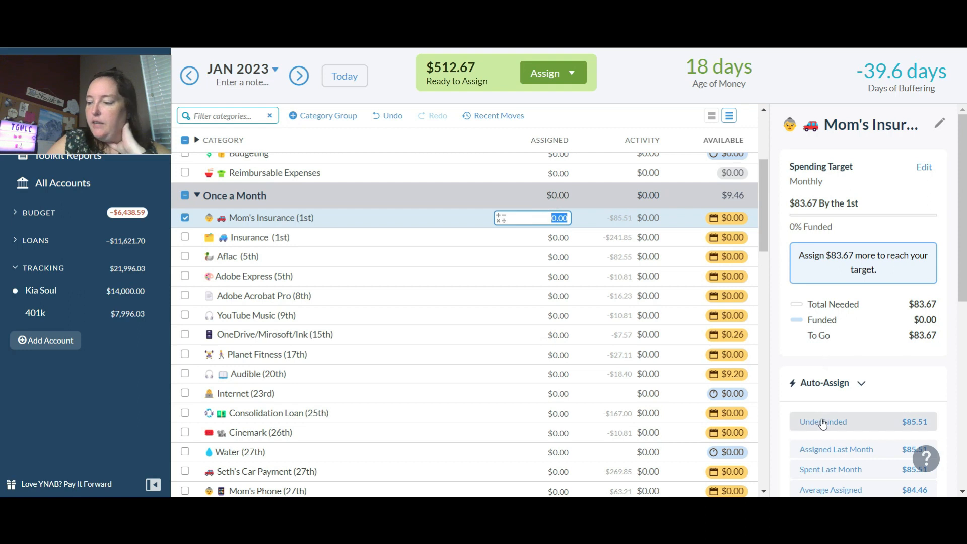
left_click(823, 422)
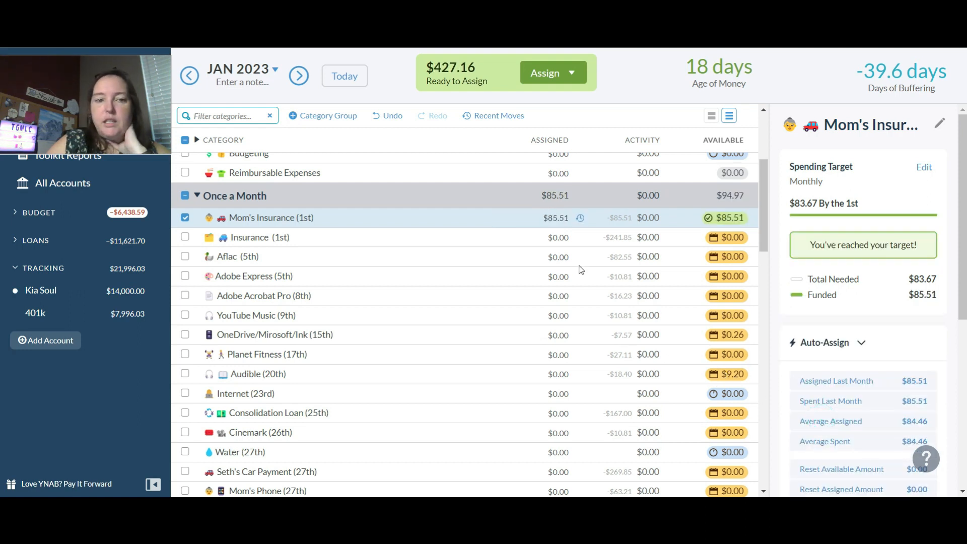
- Auto-assign the underfunded amount to Insurance (1st) for January, then change its assigned amount to $245.74
left_click(559, 237)
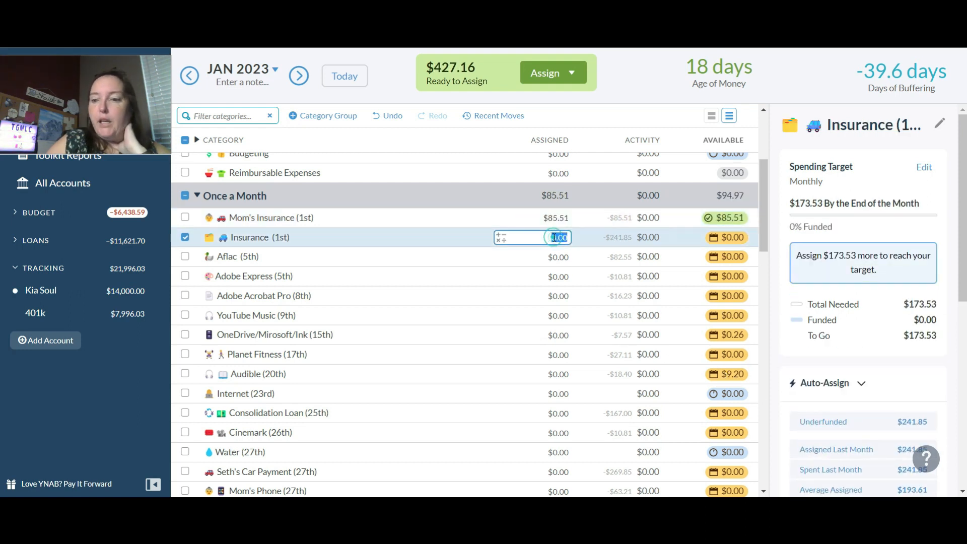
left_click(825, 423)
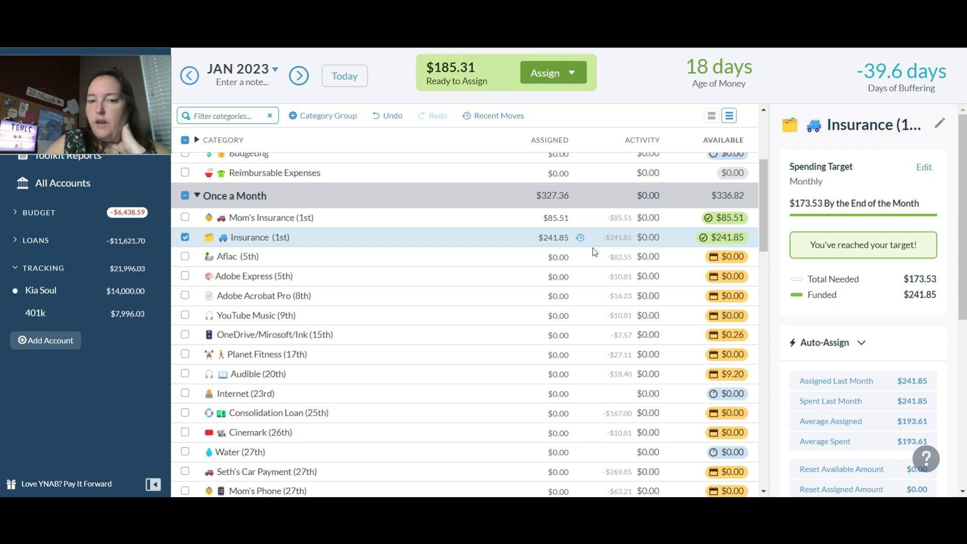
left_click(555, 251)
left_click(555, 237)
type("245.74")
key("Return")
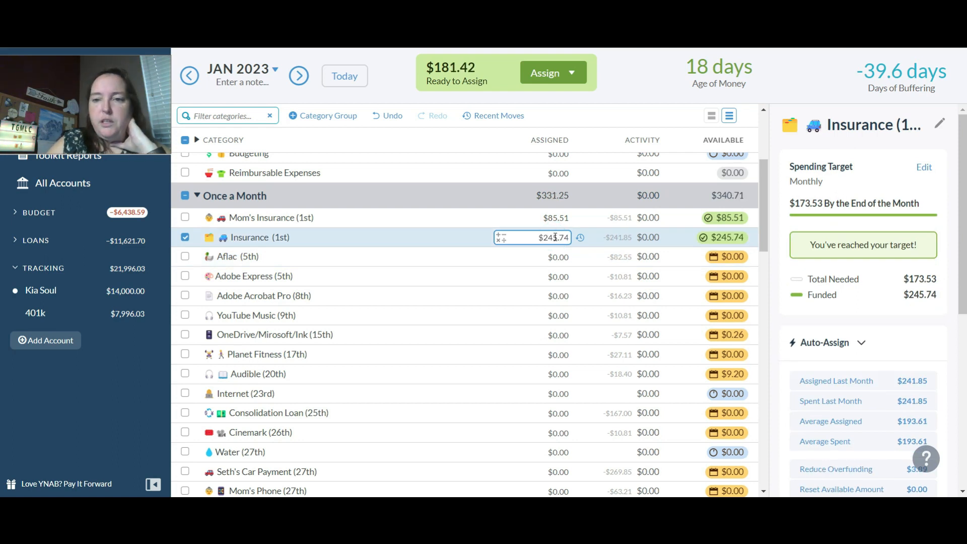
- Set the January assigned amount for Aflac (5th) to $85.55 and auto-assign the underfunded $10.81 to Adobe Express (5th)
left_click(564, 258)
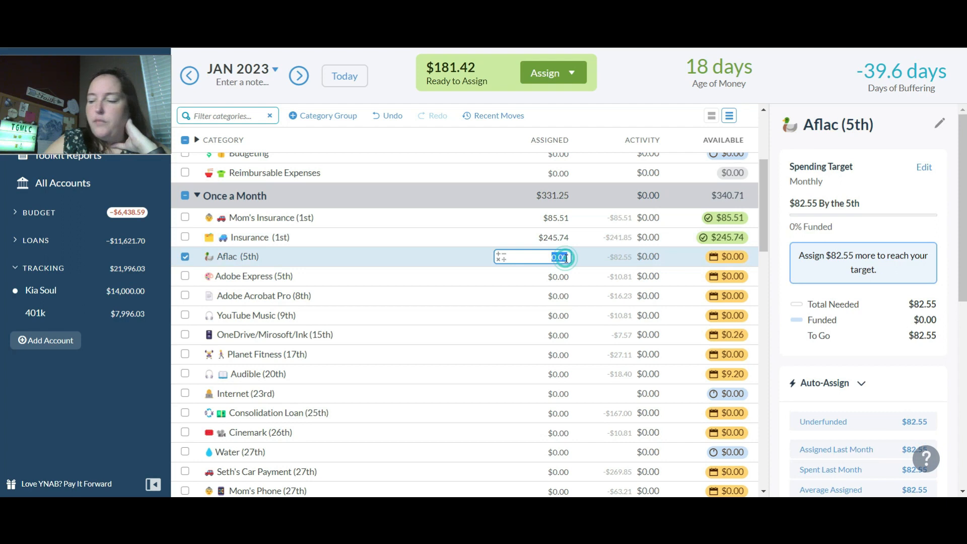
type("85.51")
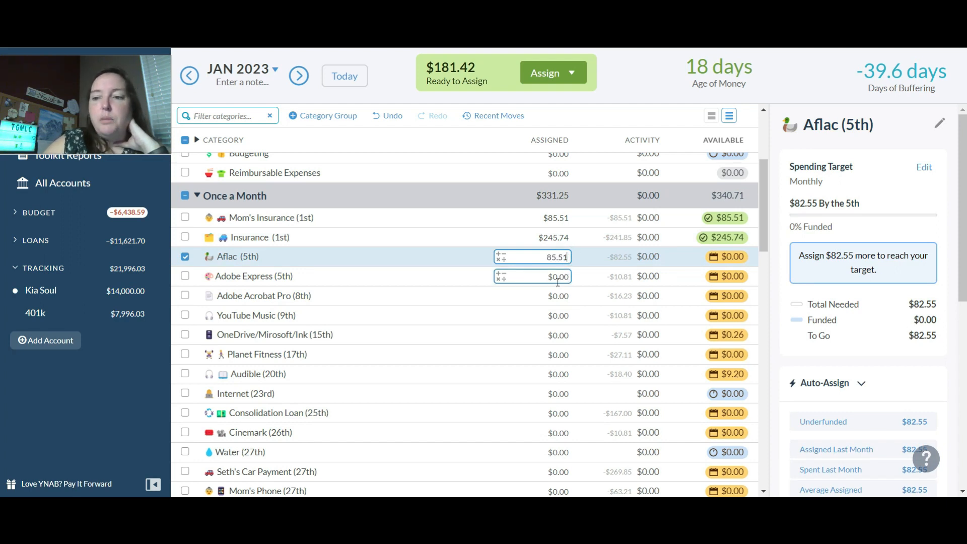
key("BackSpace")
type("5")
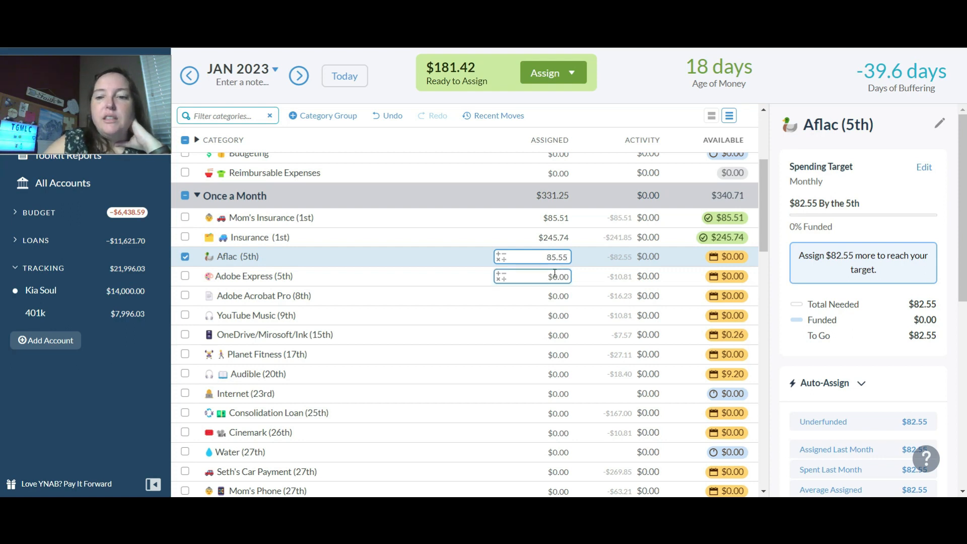
left_click(555, 276)
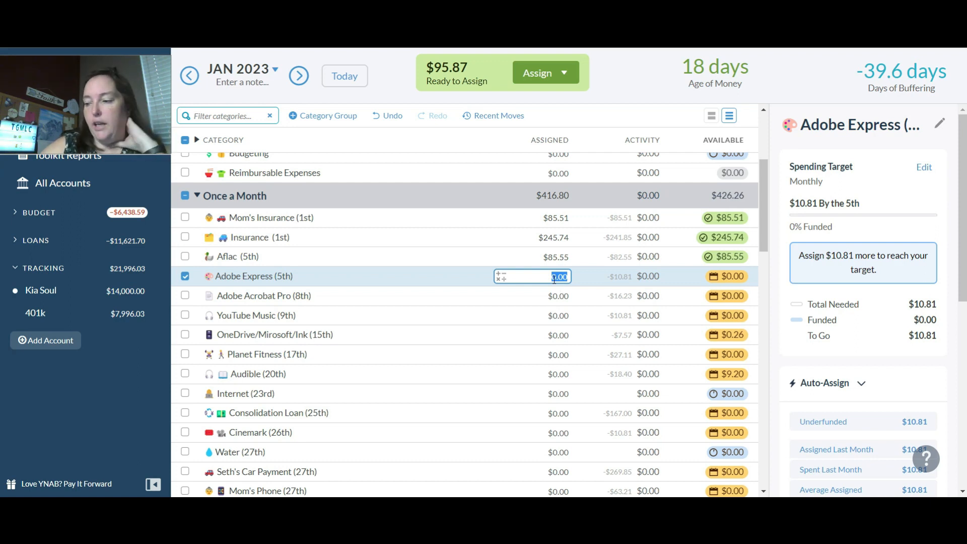
left_click(891, 423)
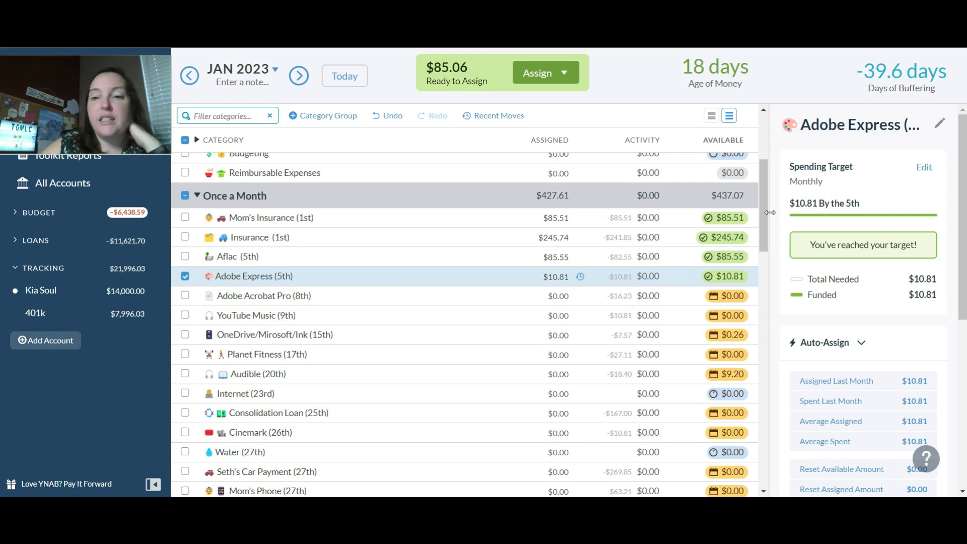
- Expand the Weekly Breakdown category group at the end of the January budget
left_click_drag(765, 230, 754, 479)
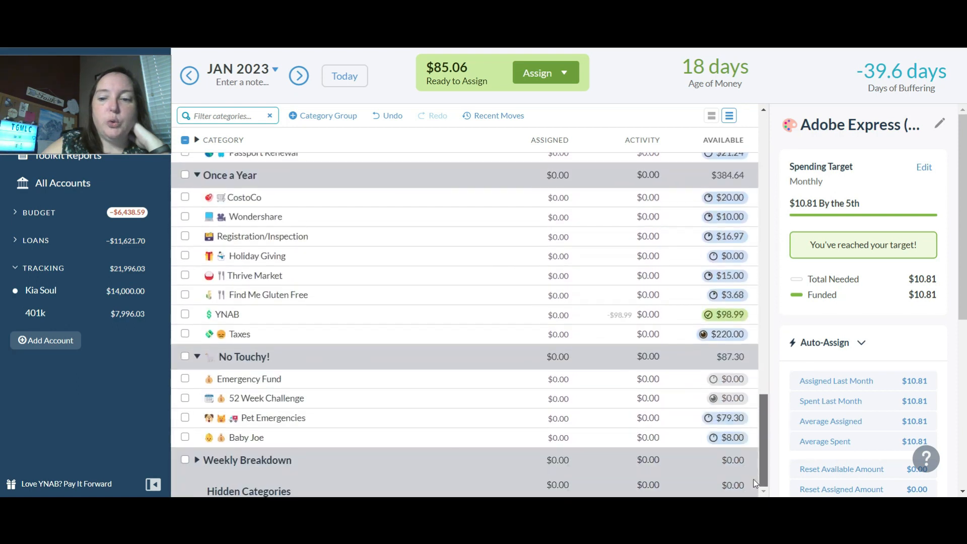
left_click(197, 460)
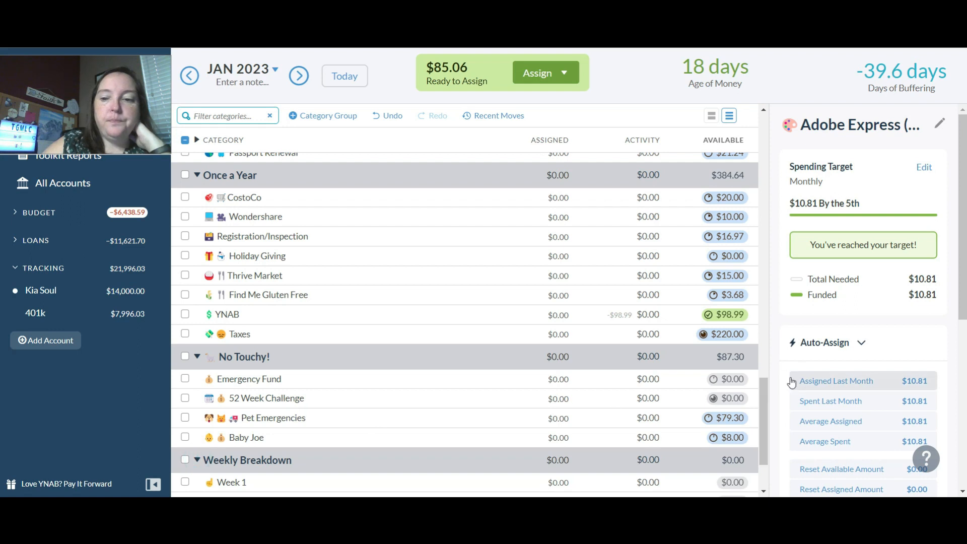
left_click_drag(760, 392, 773, 374)
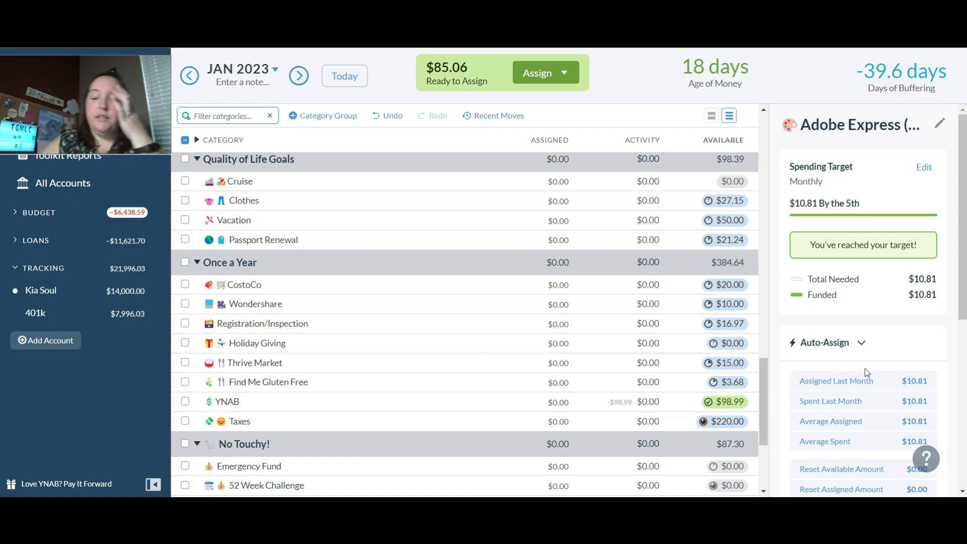
- Check the January 2023 dates in the system calendar and review the available amount and target of Dining Out
key("super+n")
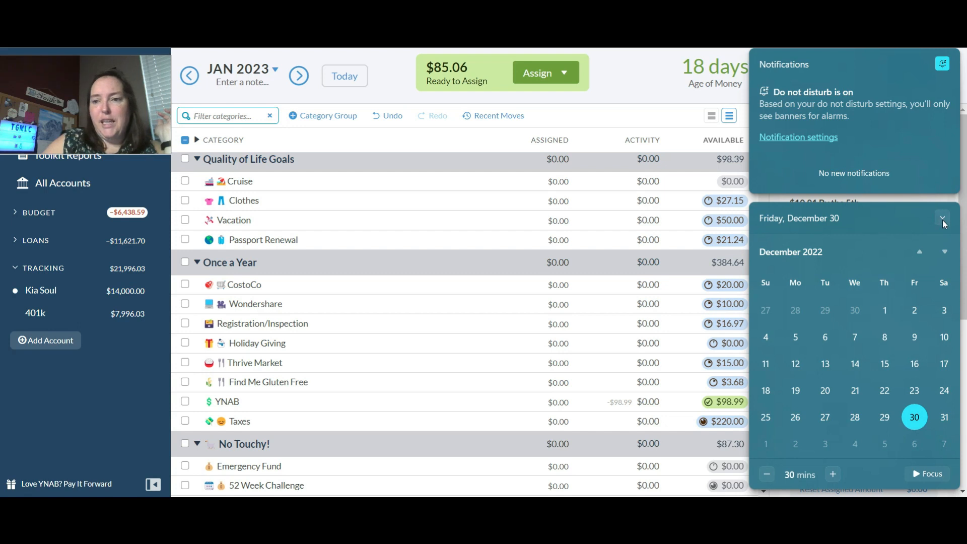
left_click(944, 252)
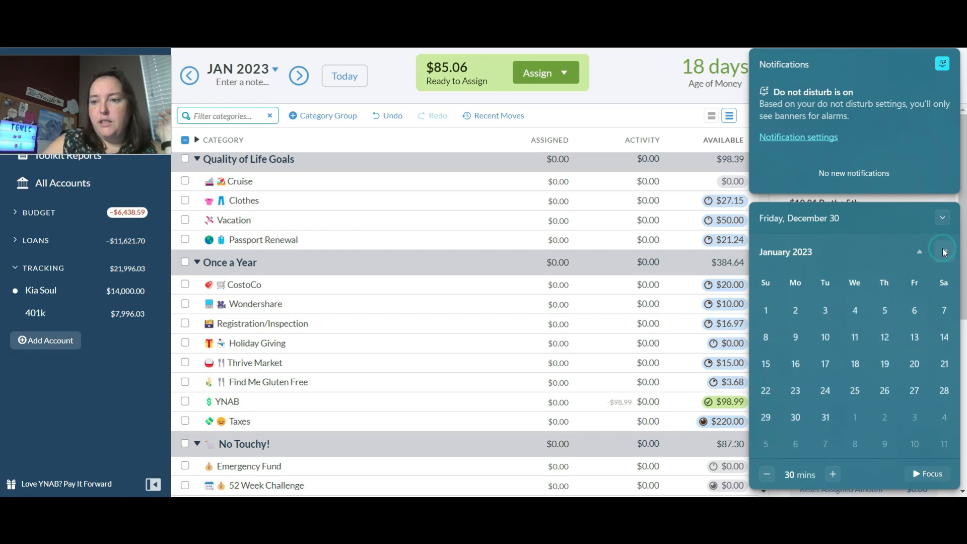
left_click(627, 126)
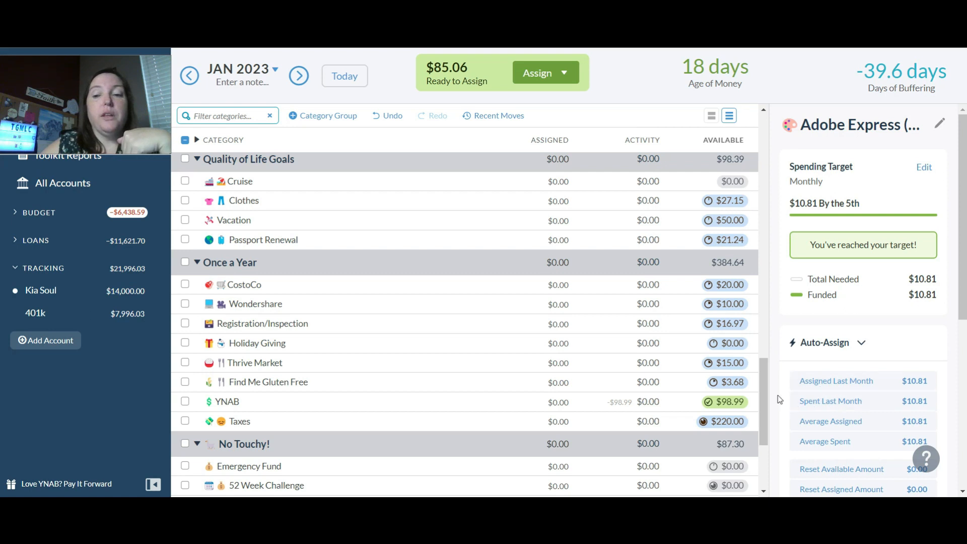
left_click_drag(763, 393, 769, 140)
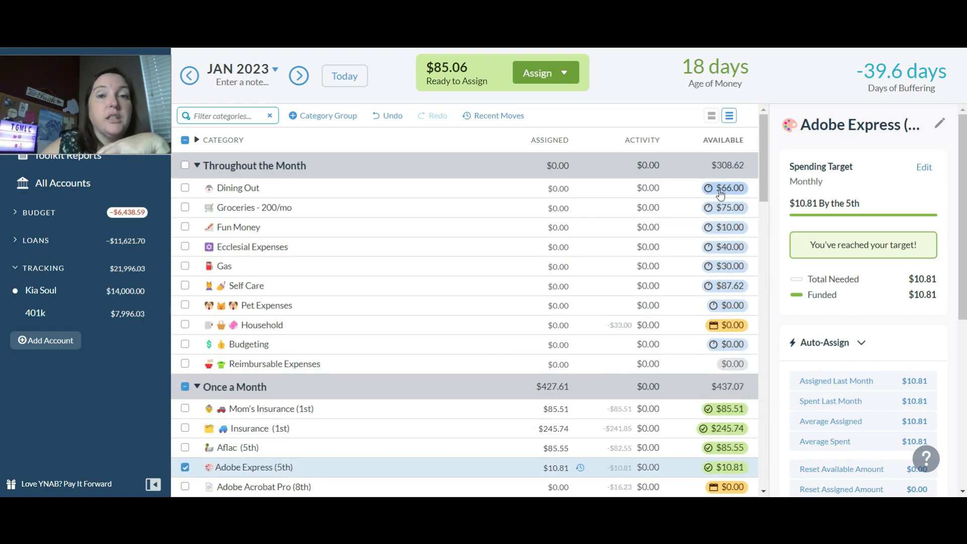
mouse_move(721, 194)
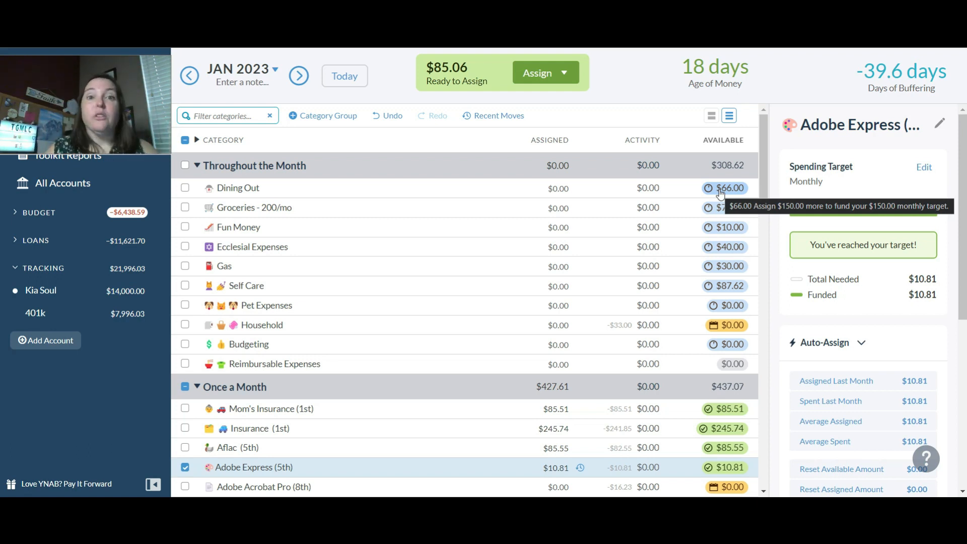
- Assign the remaining $85.06 to the Week 2 category of Weekly Breakdown for January
left_click_drag(765, 146, 760, 457)
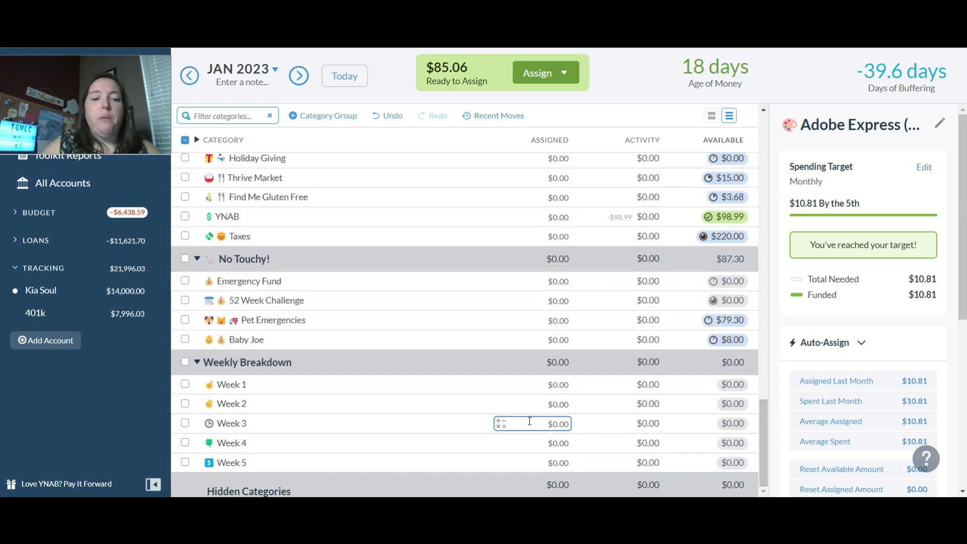
left_click(571, 404)
type("85")
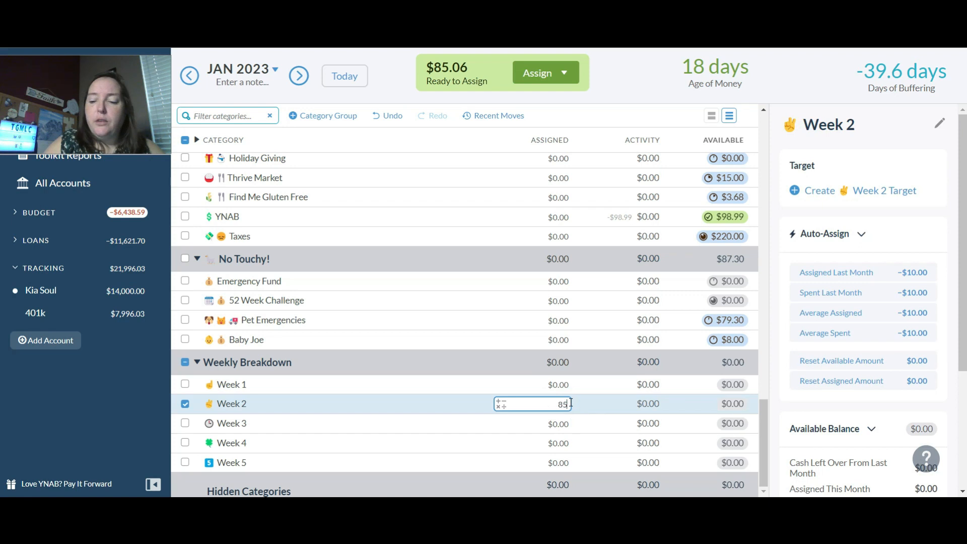
type(".06")
key("Return")
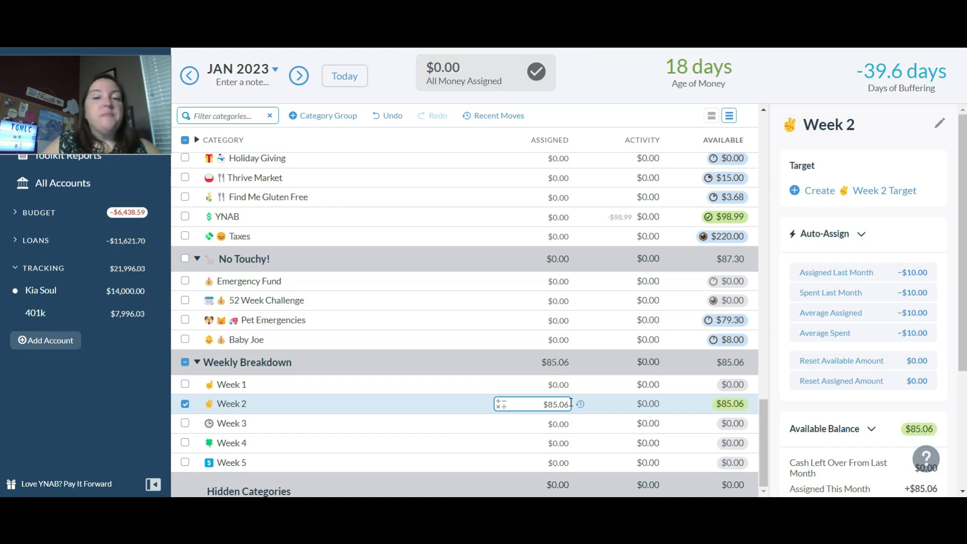